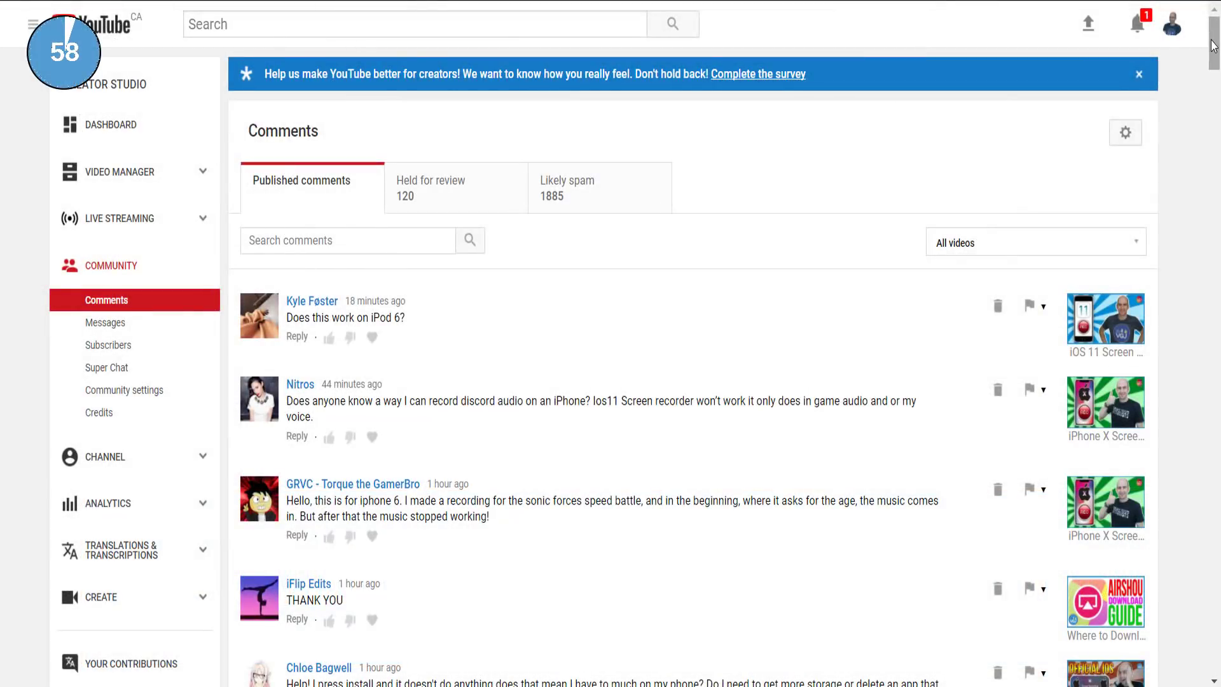
drag(1215, 47, 1214, 71)
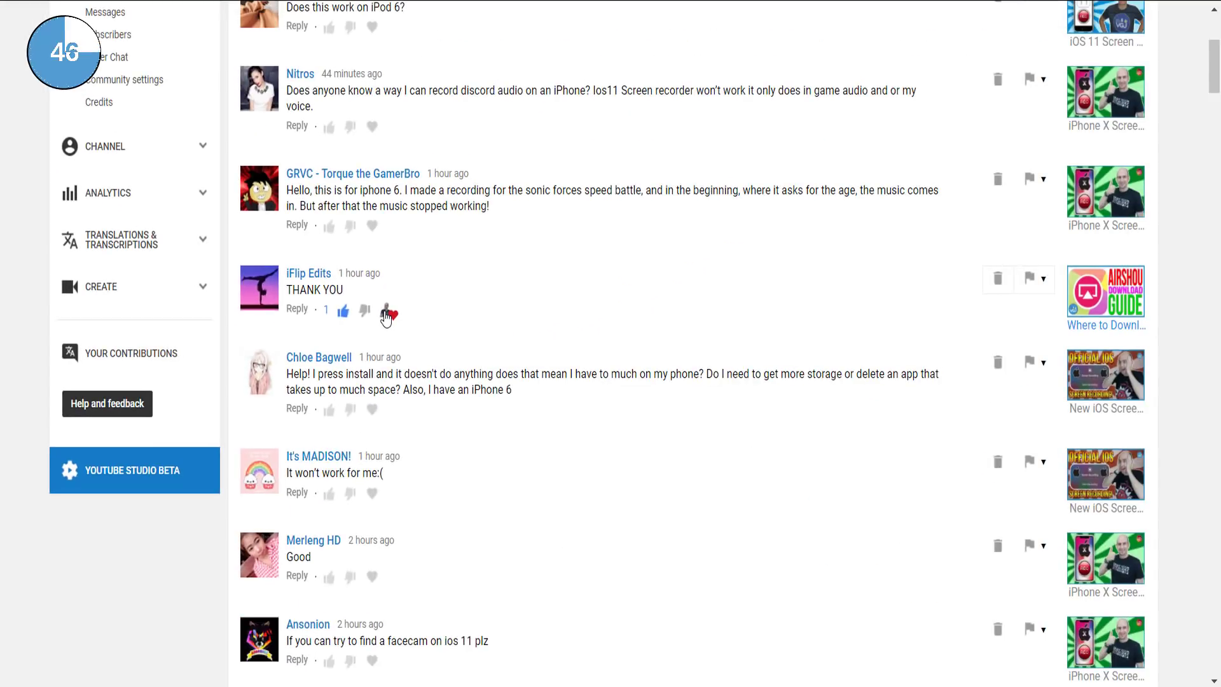
Go to the iFlip Edits comment on its video page and choose Pin from its actions menu
click(1131, 328)
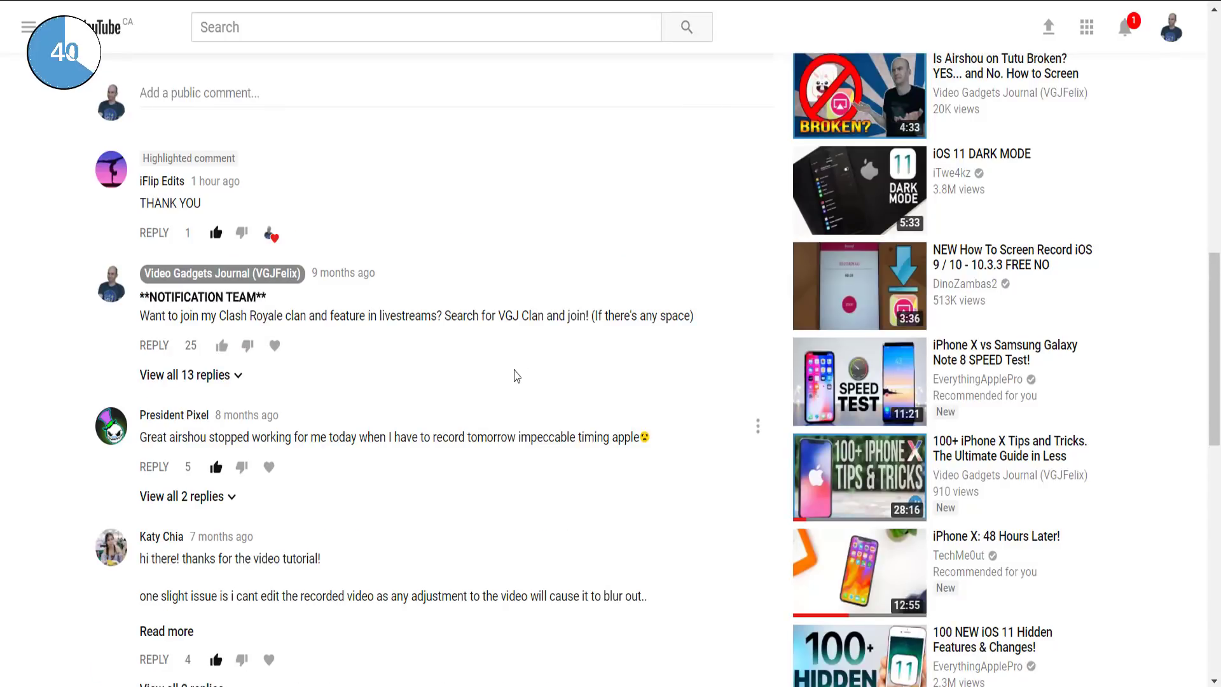
mouse_move(429, 196)
click(758, 173)
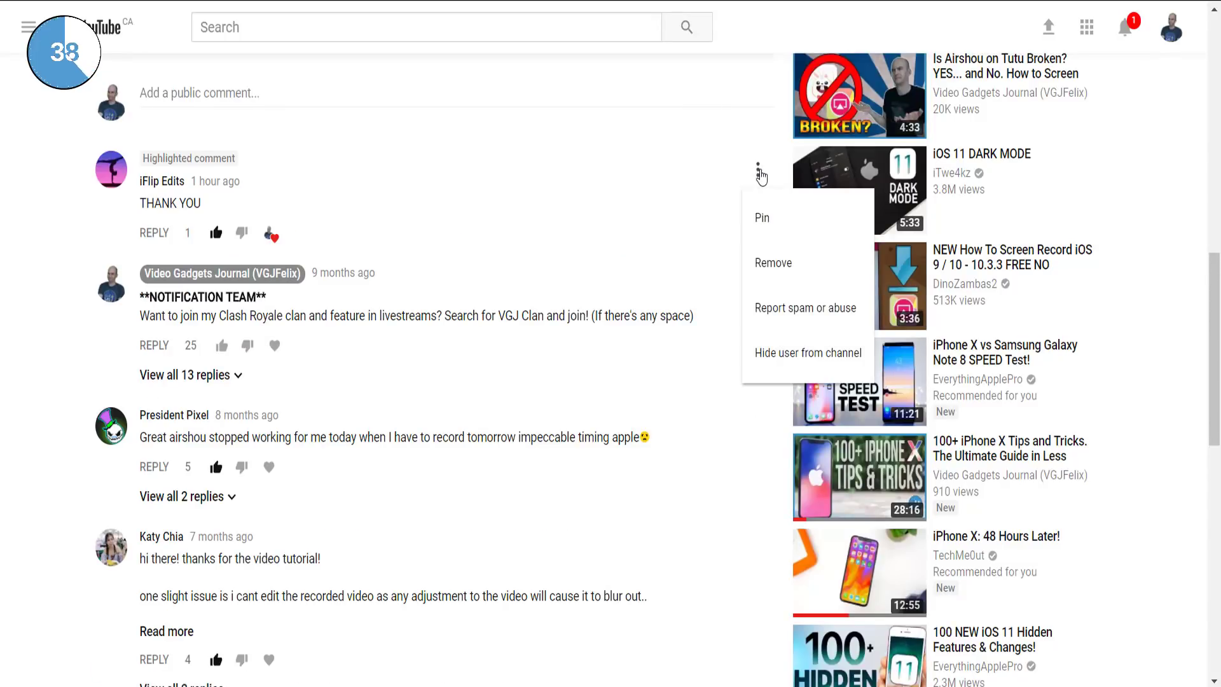
click(778, 220)
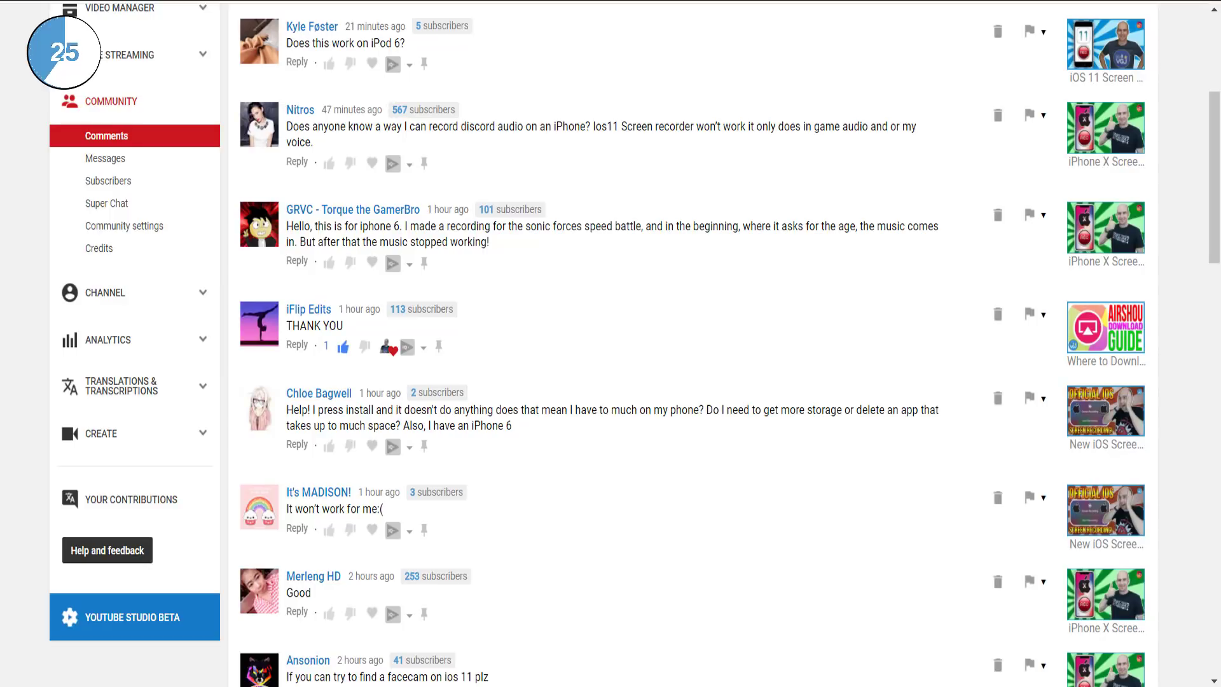
Pin the iFlip Edits THANK YOU comment with the vidIQ pin icon and confirm Yes
click(438, 347)
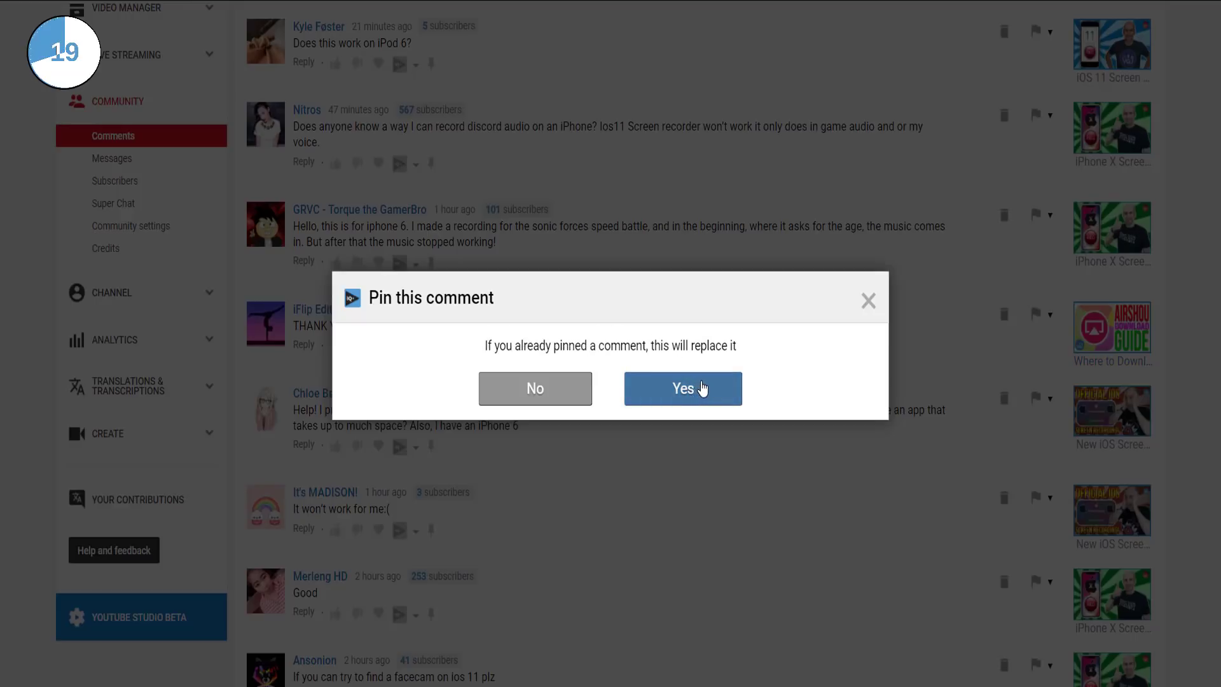
click(703, 388)
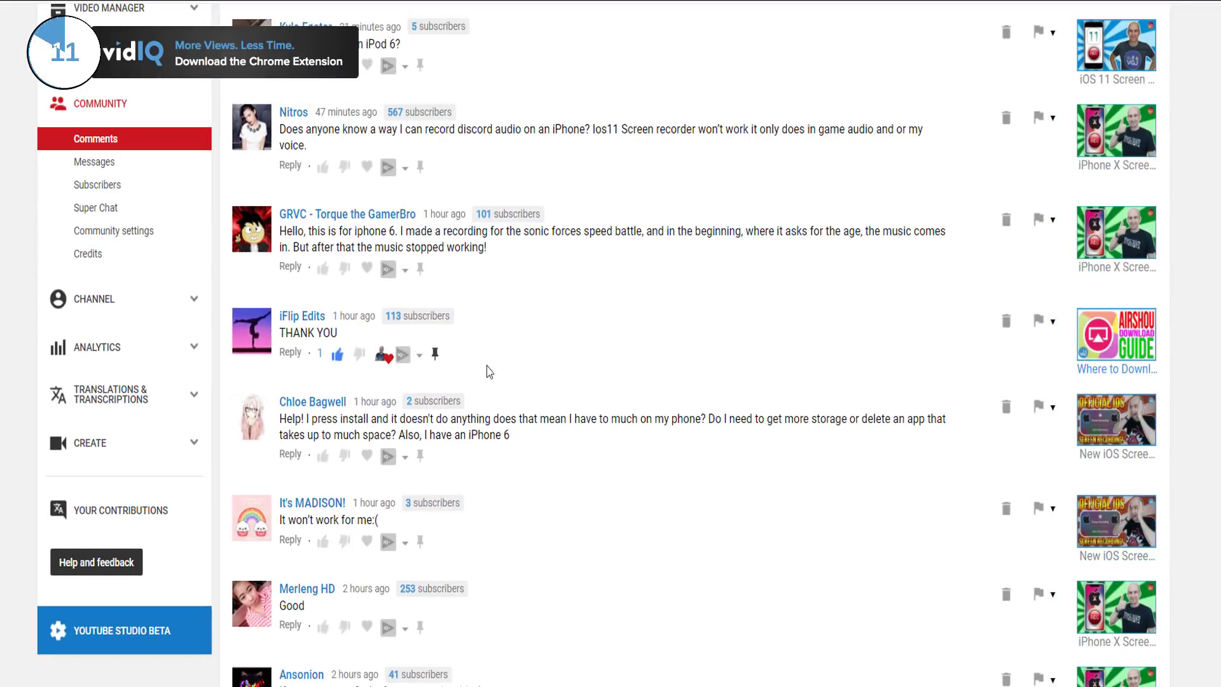
Unpin the iFlip Edits comment with Yes, then start pinning the Nitros comment
click(435, 353)
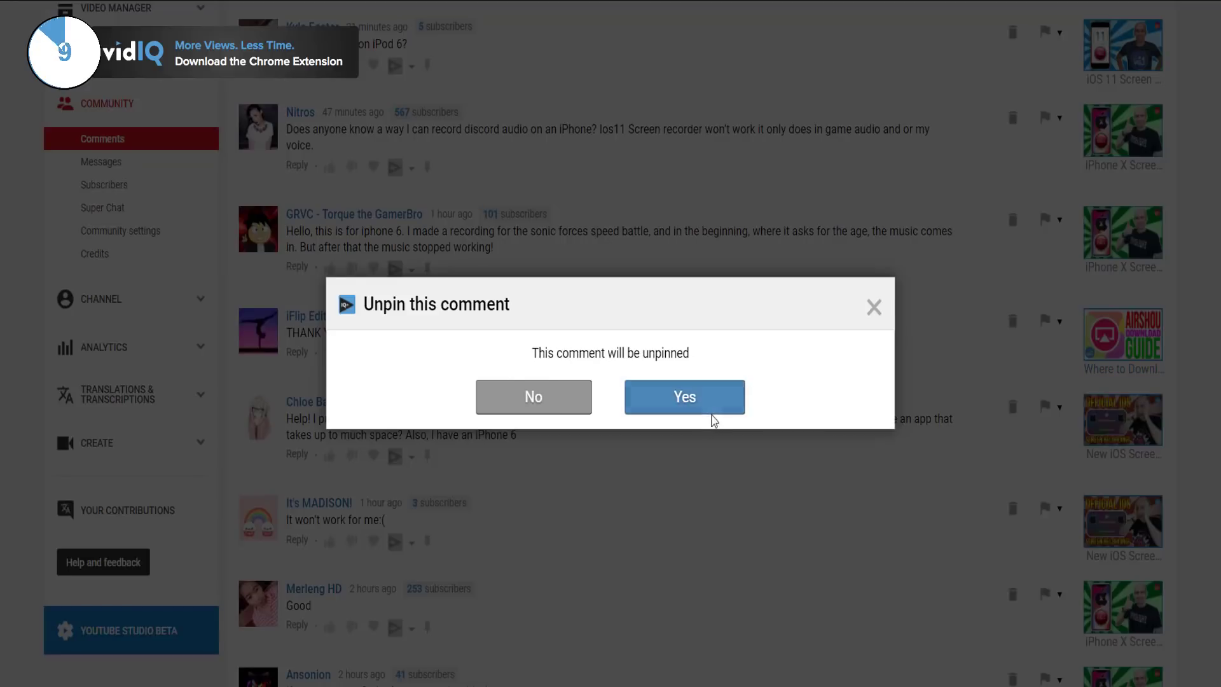
click(711, 415)
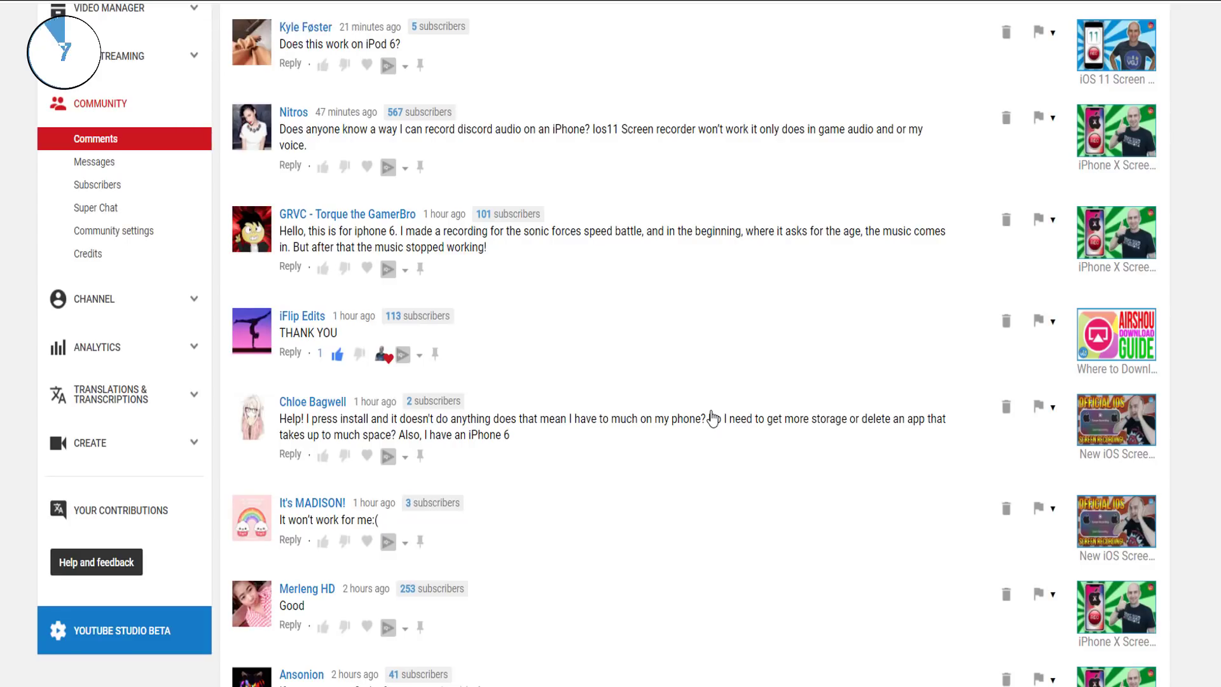
click(420, 166)
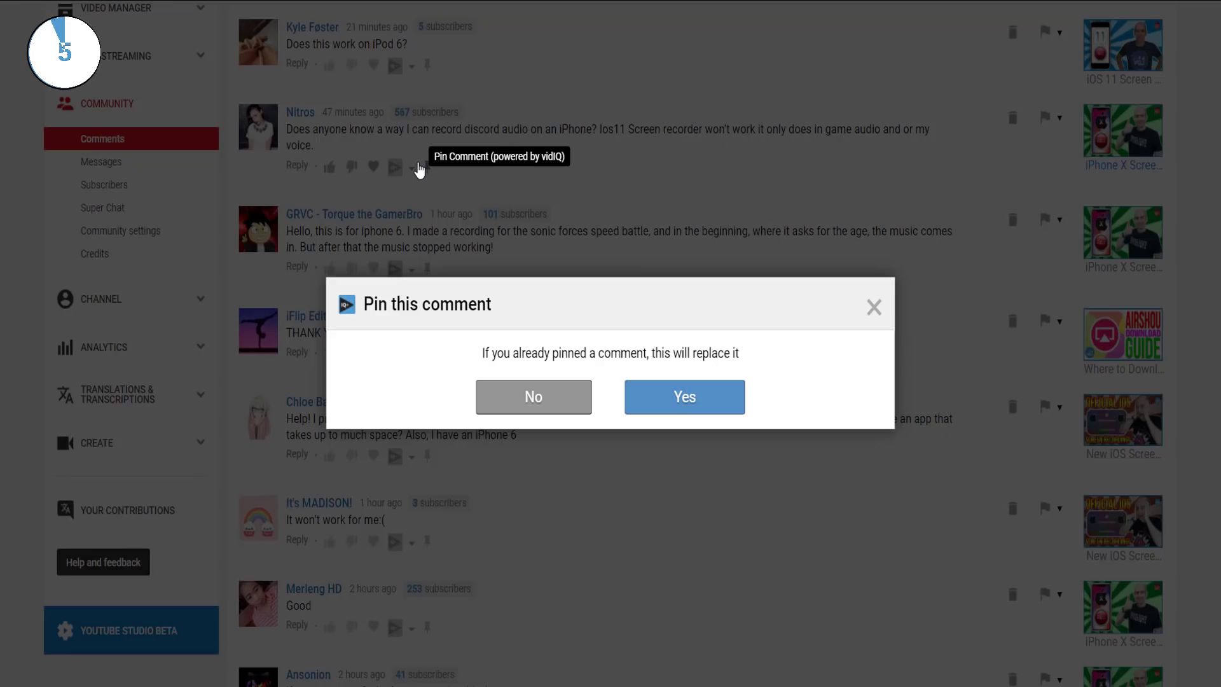